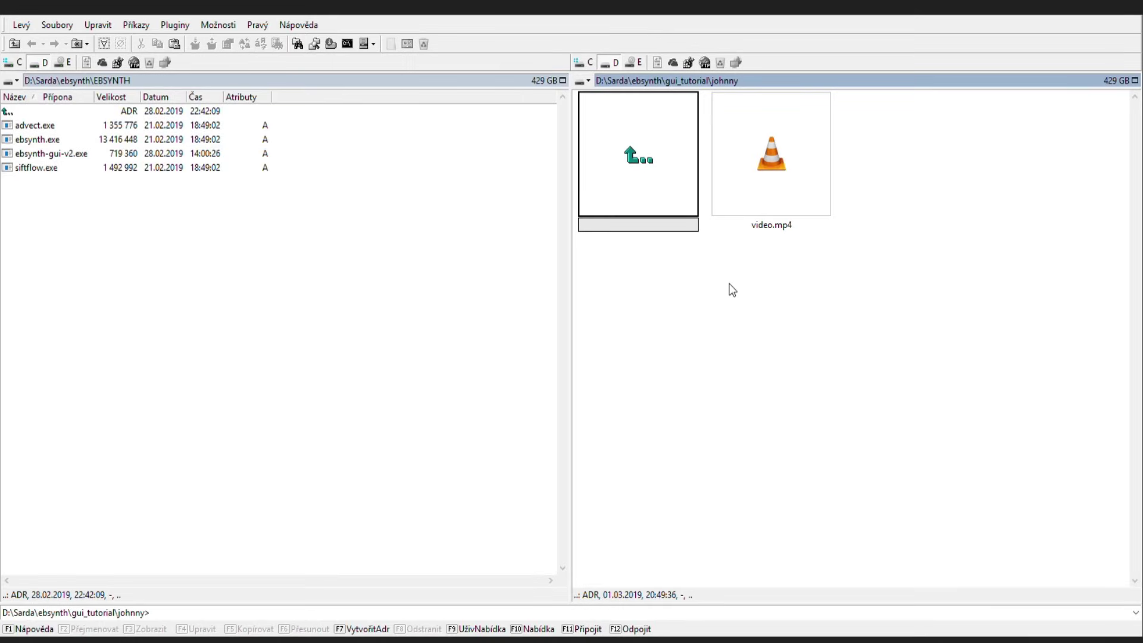
Step: Select video.mp4 in Salamander to drop it into After Effects as a 'video' composition
left_click(765, 164)
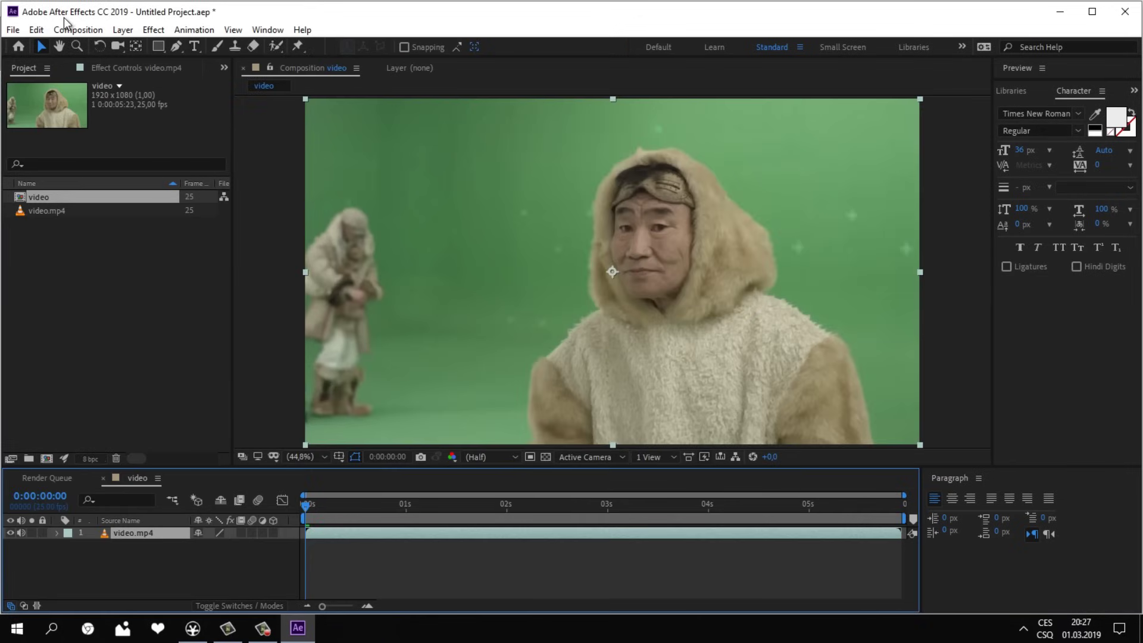
Step: Queue the video composition with PNG Sequence output saved into the video folder
left_click(76, 30)
left_click(109, 151)
left_click(119, 573)
left_click(527, 137)
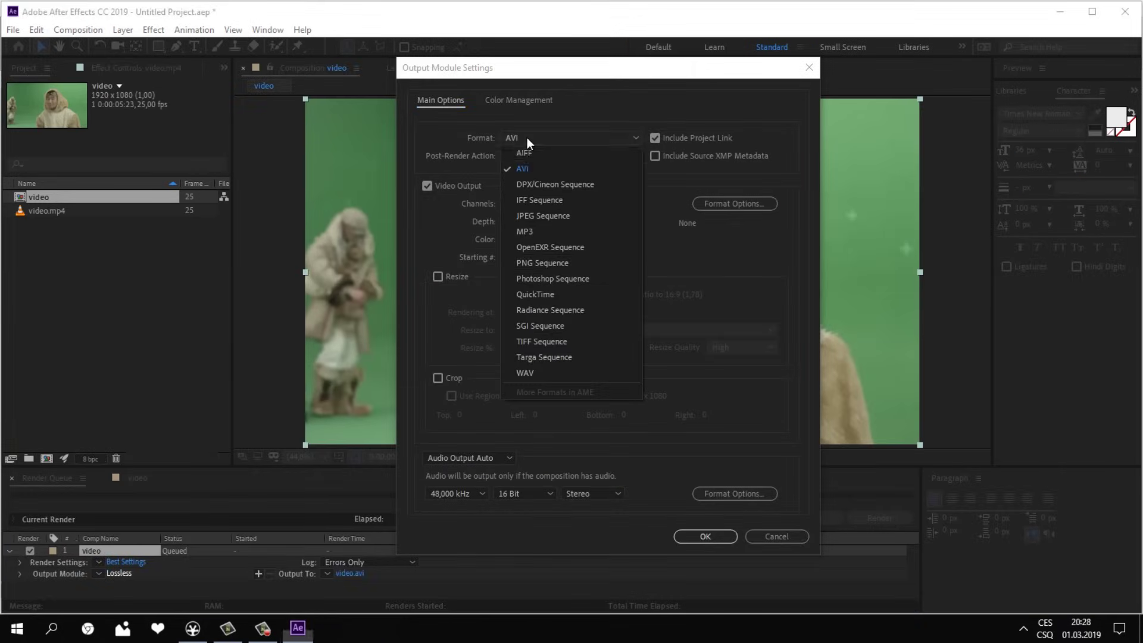
left_click(549, 262)
left_click(704, 536)
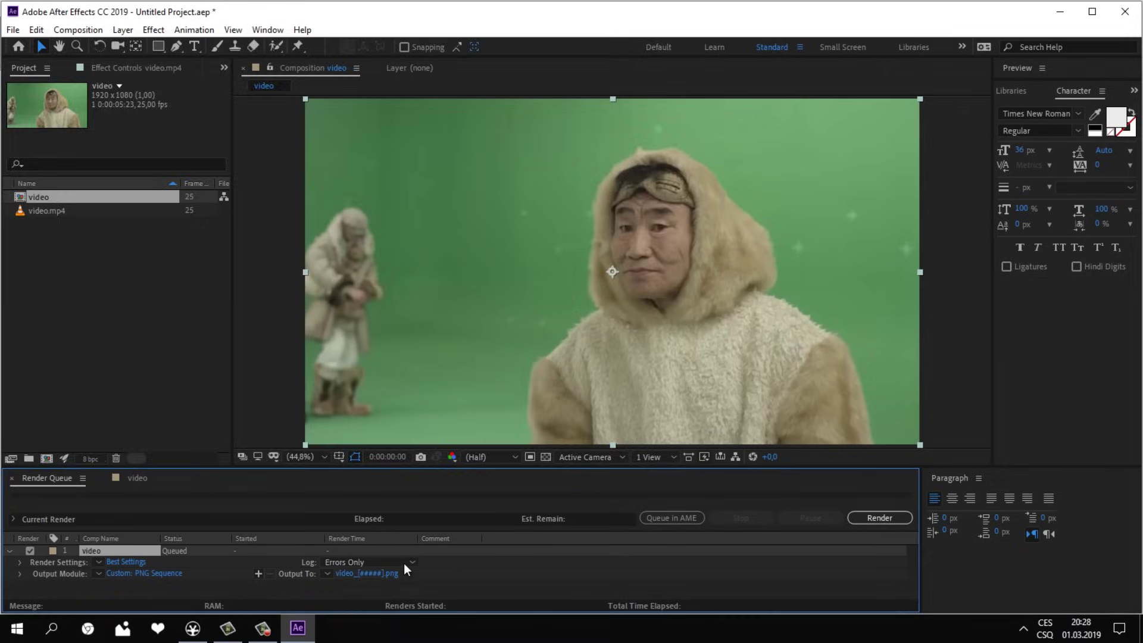
left_click(364, 573)
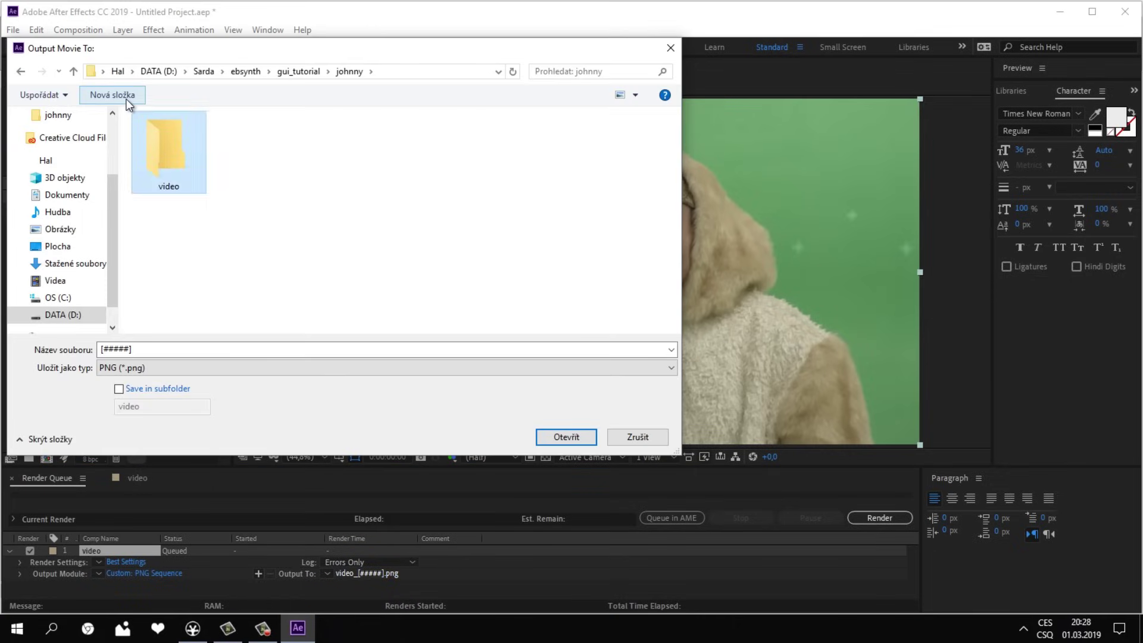
left_click(566, 437)
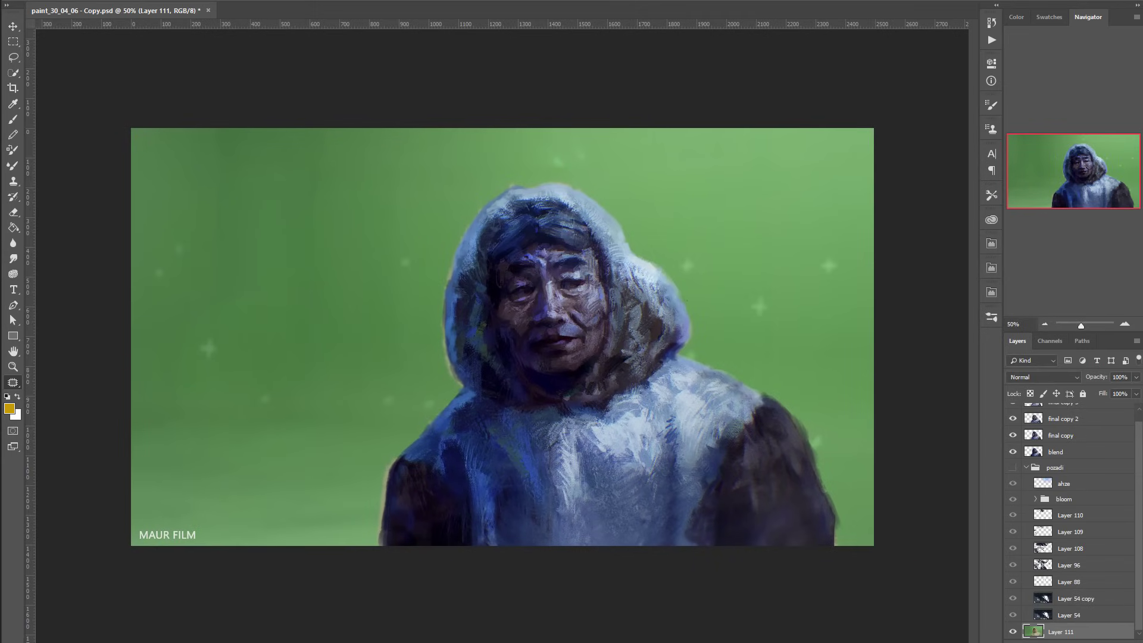
Step: Hide the green background layer and create a new 'keyframes' folder for saving
left_click(1013, 631)
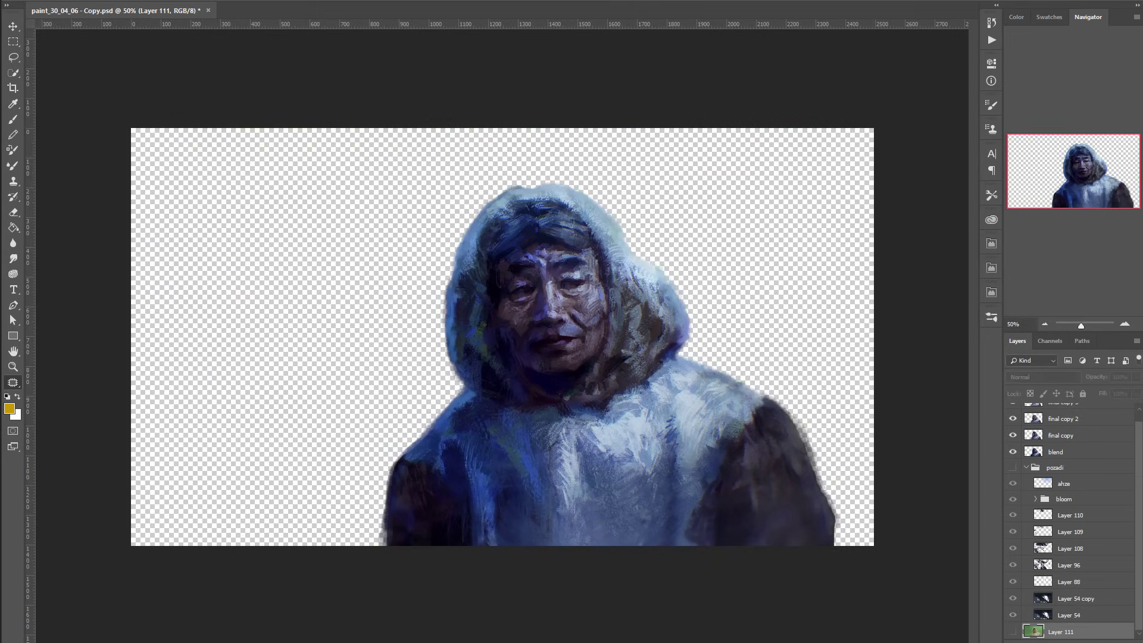
key("ctrl+shift+s")
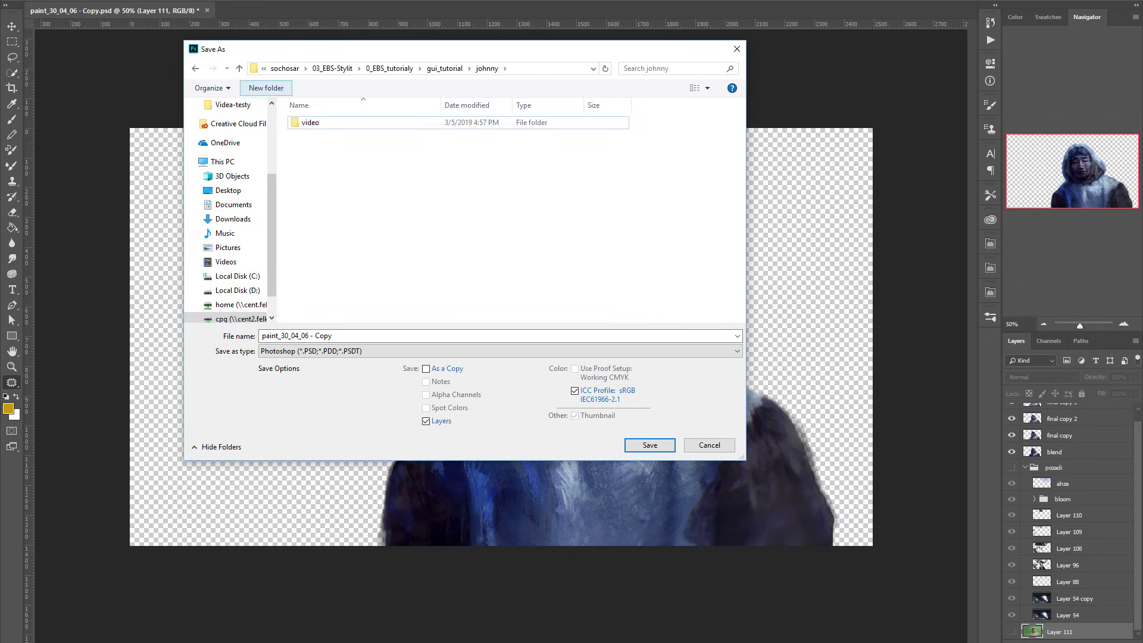
left_click(266, 87)
type("keyframes")
key("Return")
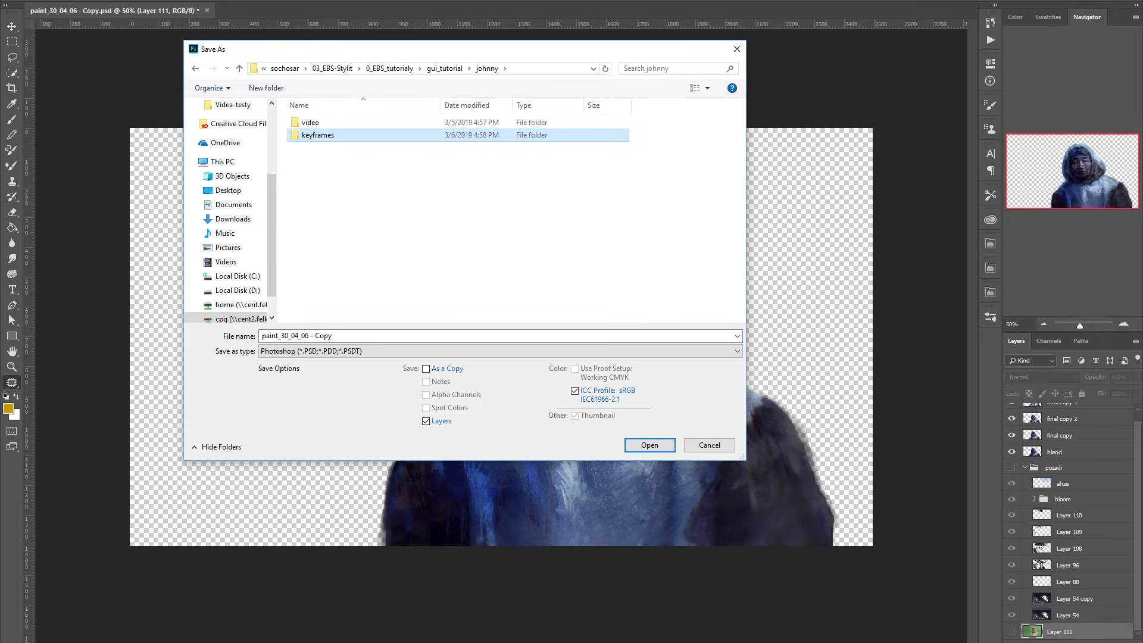
key("Return")
Step: Save the painting as 100030 in PNG format with default compression options
type("100030")
key("Tab")
key("alt+Down")
key("p")
key("n")
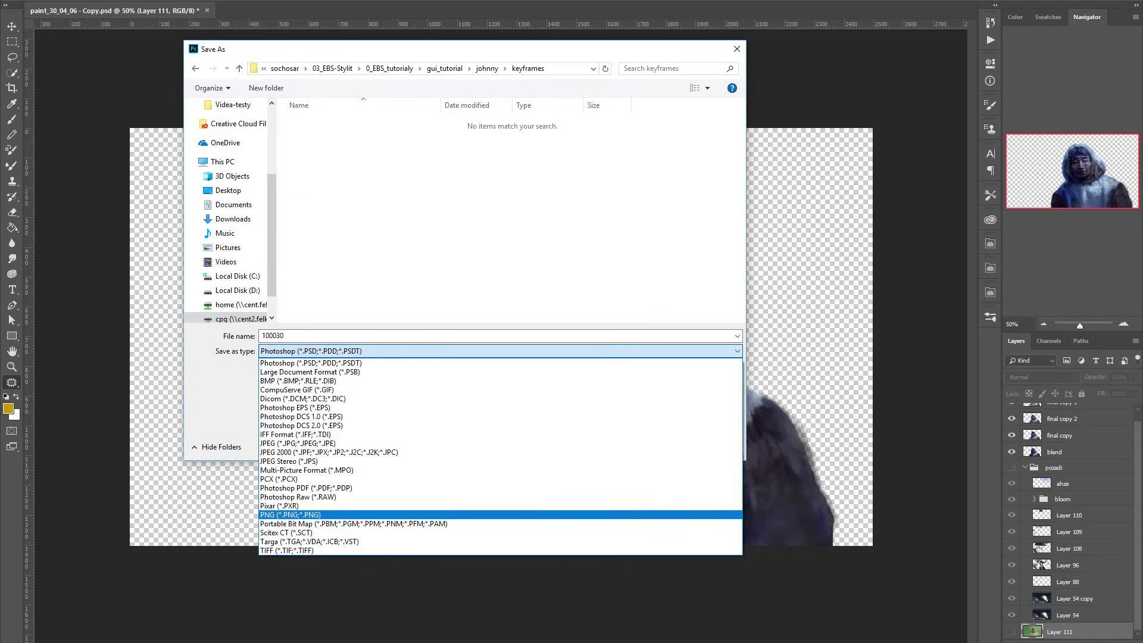
key("Return")
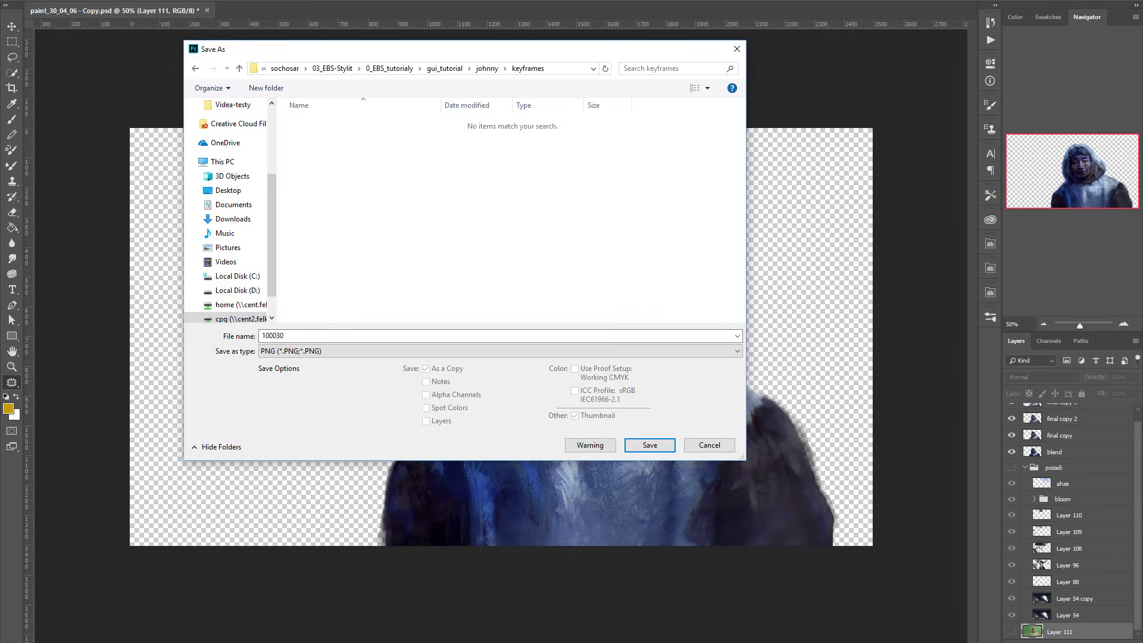
key("Return")
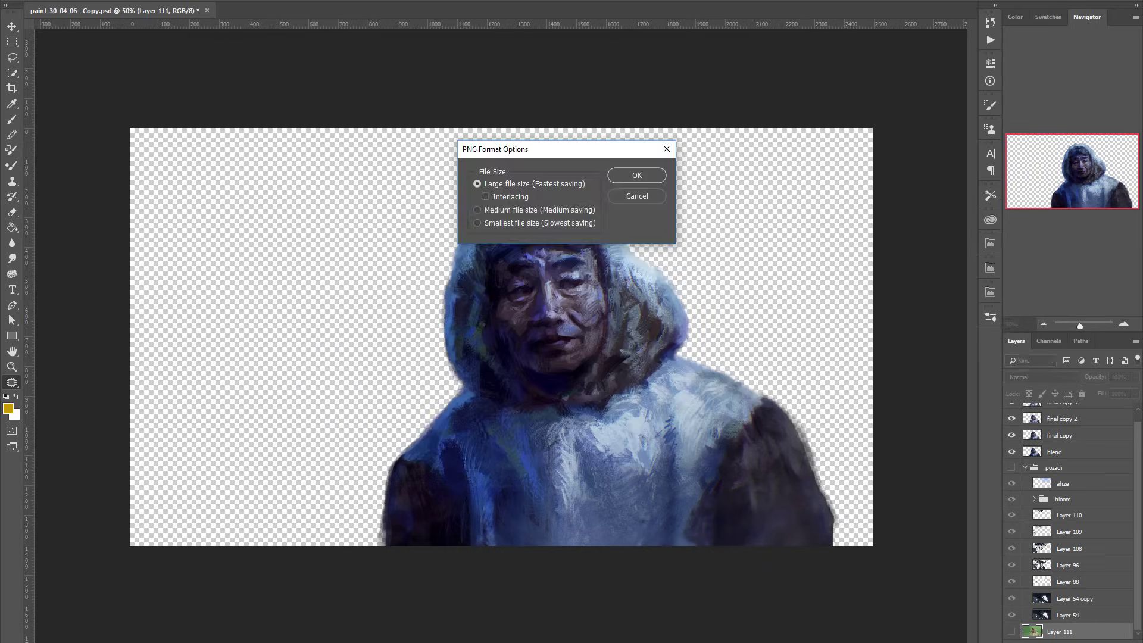
key("Return")
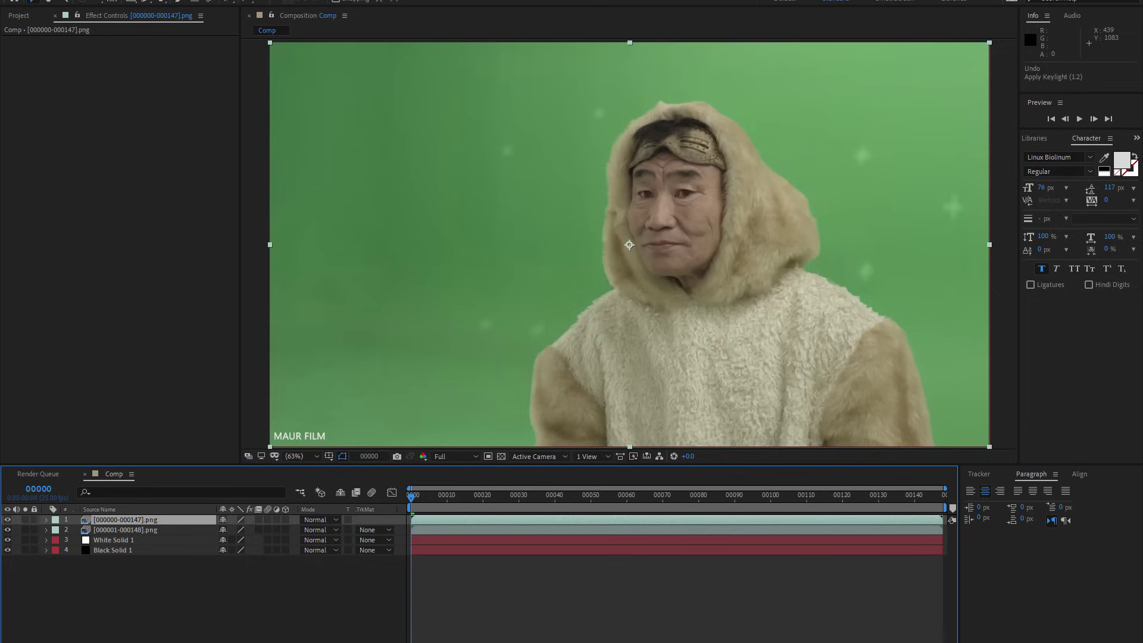
Step: Preview the sequence, key out the green with Keylight, and set White Solid's matte to Alpha
key("space")
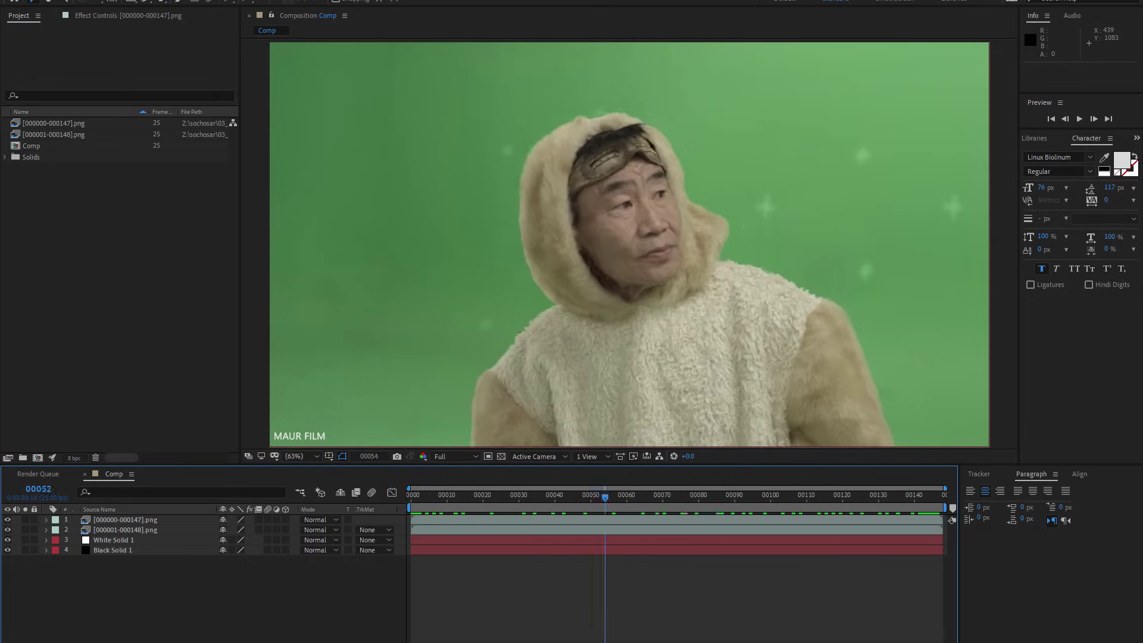
key("space")
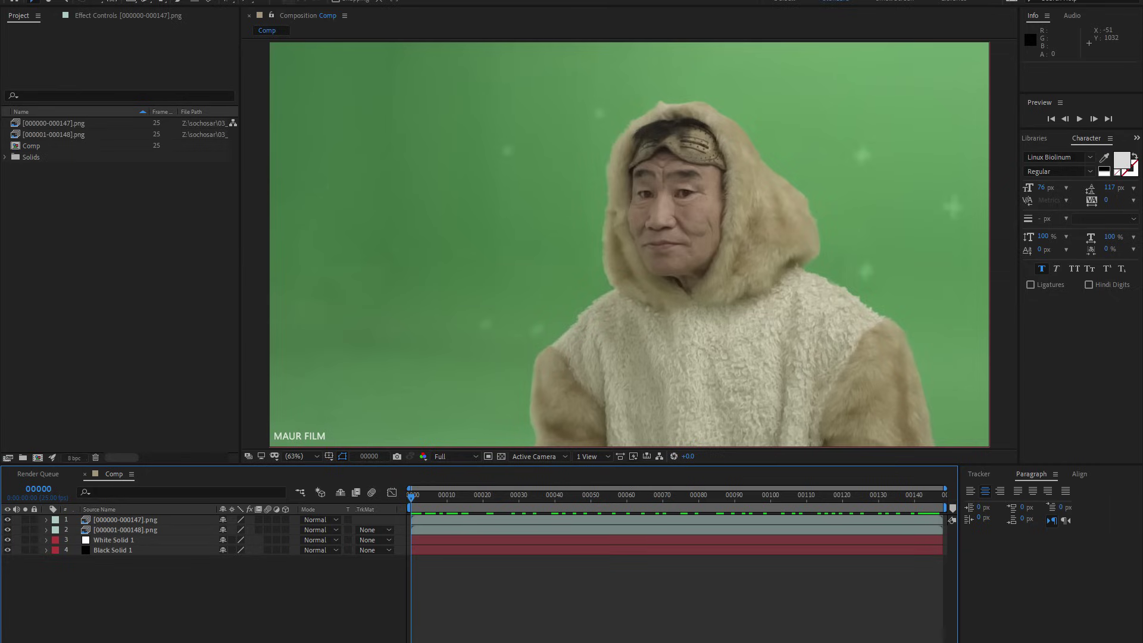
left_click(125, 520)
left_click(334, 289)
left_click(150, 116)
left_click(416, 179)
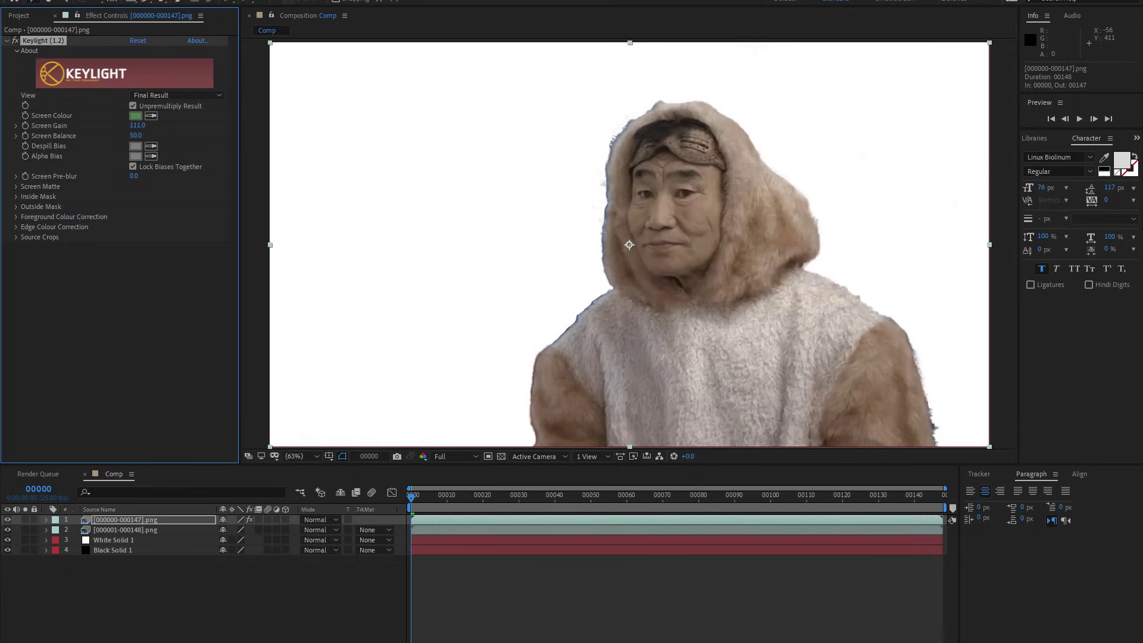
left_click(374, 540)
left_click(405, 571)
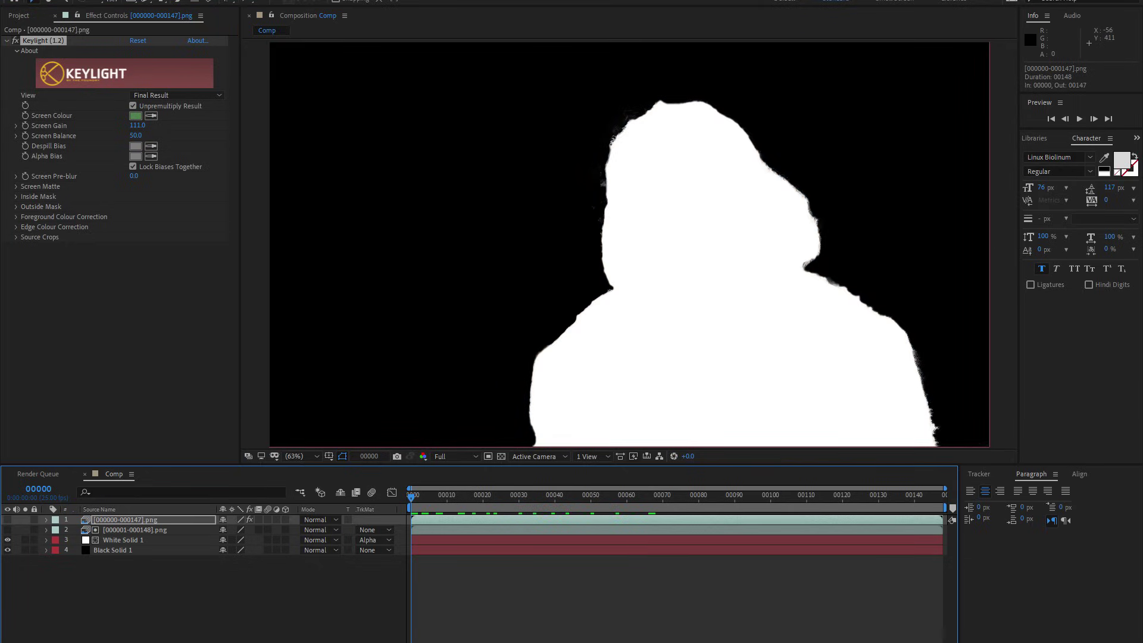
Step: Add the comp to the Render Queue with PNG Sequence as the output format
left_click(60, 1)
left_click(119, 69)
left_click(98, 553)
left_click(432, 106)
left_click(417, 212)
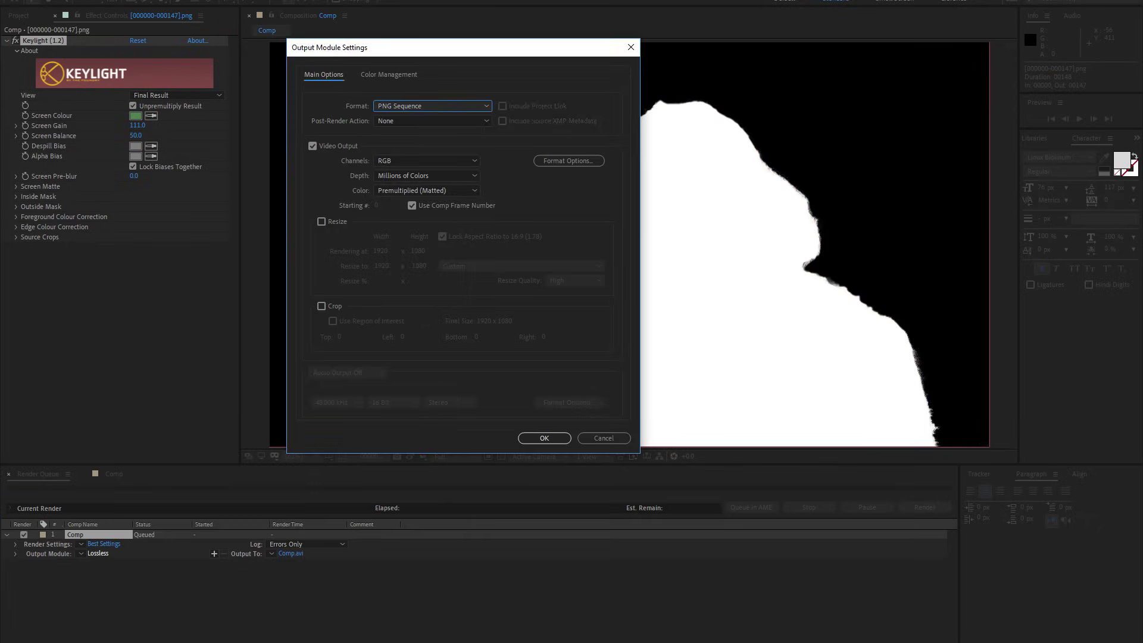
left_click(544, 438)
Step: Render the mask frames into a new 'mask' folder
left_click(291, 553)
left_click(198, 113)
type("ma")
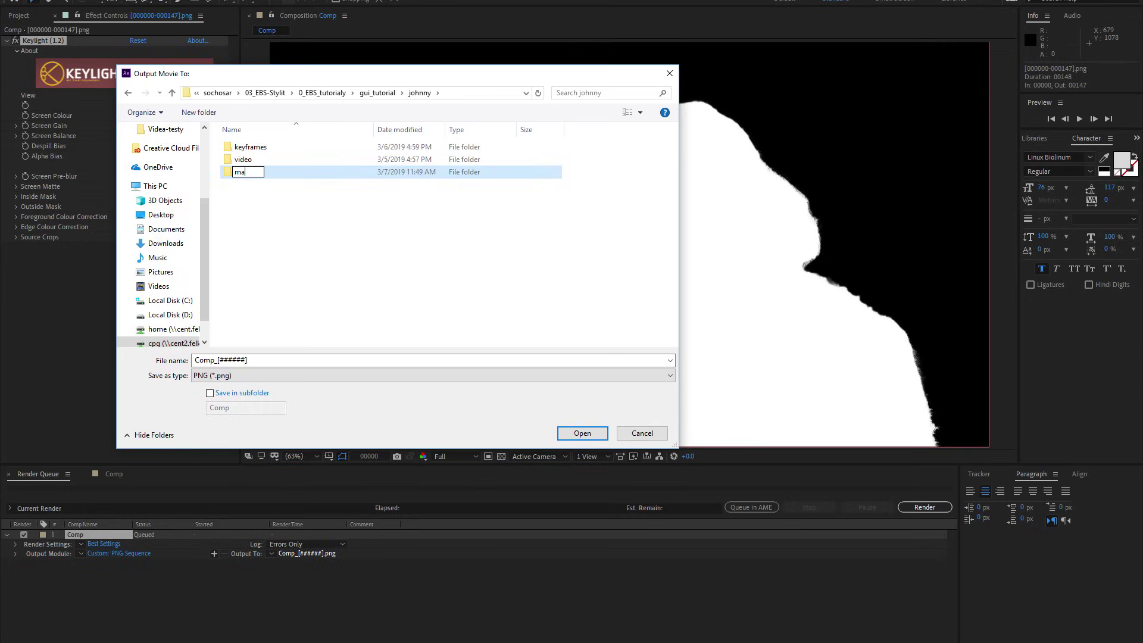
type("sk")
key("Return")
key("Return")
key("Return")
left_click(924, 507)
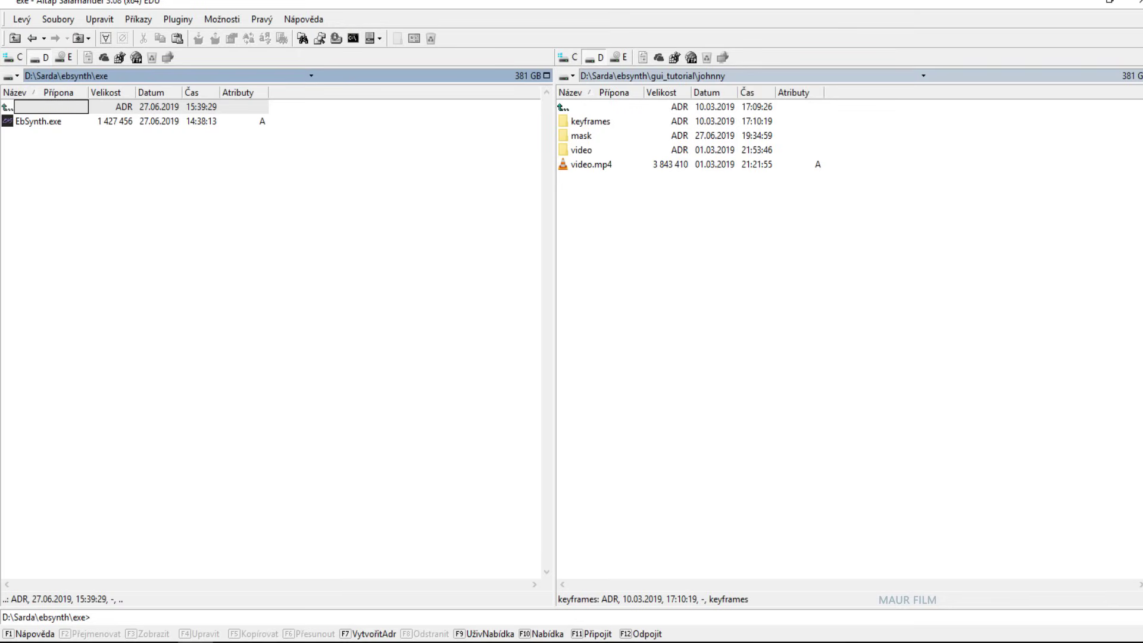
Step: Select EbSynth.exe in Salamander and launch EbSynth Alpha
key("Down")
key("Return")
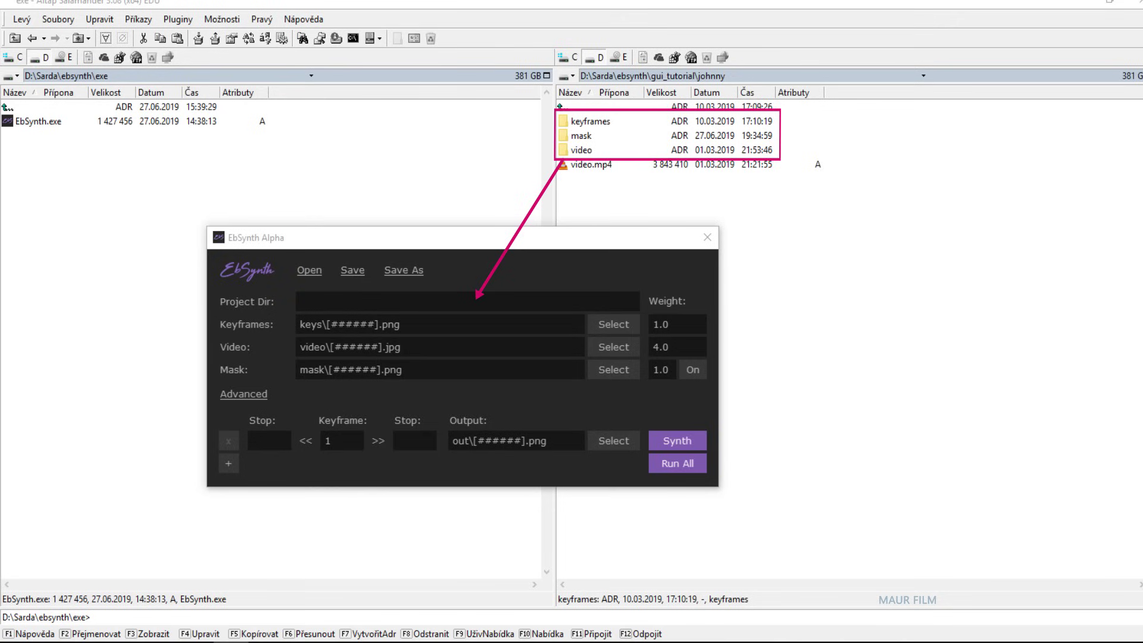
Step: Drag the keyframes, video and mask folders onto EbSynth's Keyframes, Video and Mask fields
mouse_move(589, 121)
left_mouse_down()
mouse_move(605, 140)
mouse_move(485, 331)
left_mouse_up()
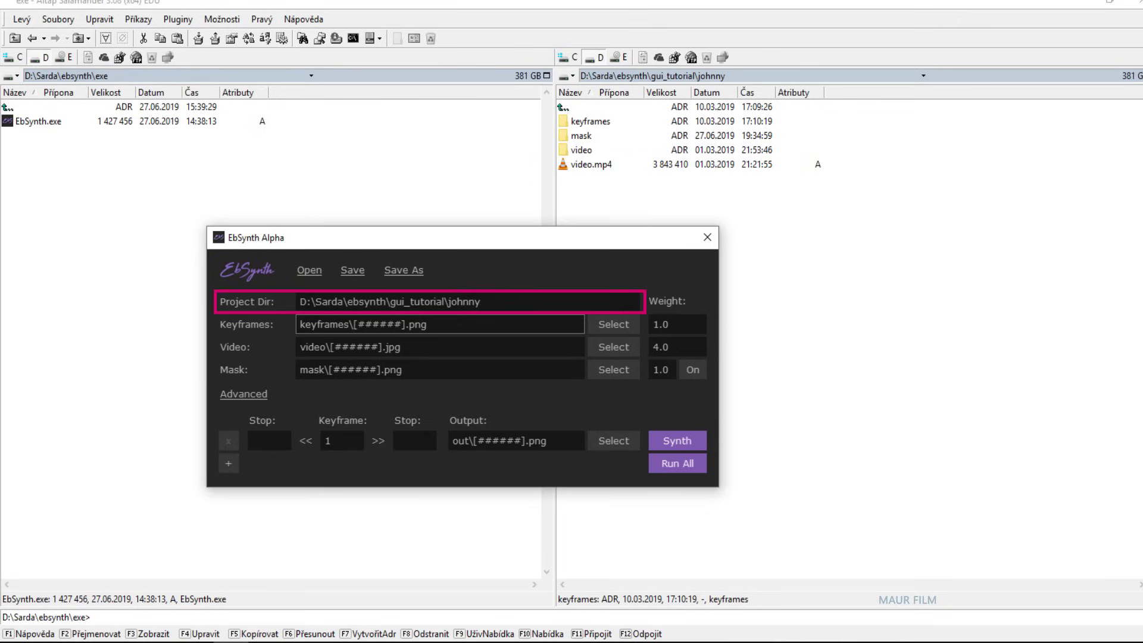
left_click(581, 149)
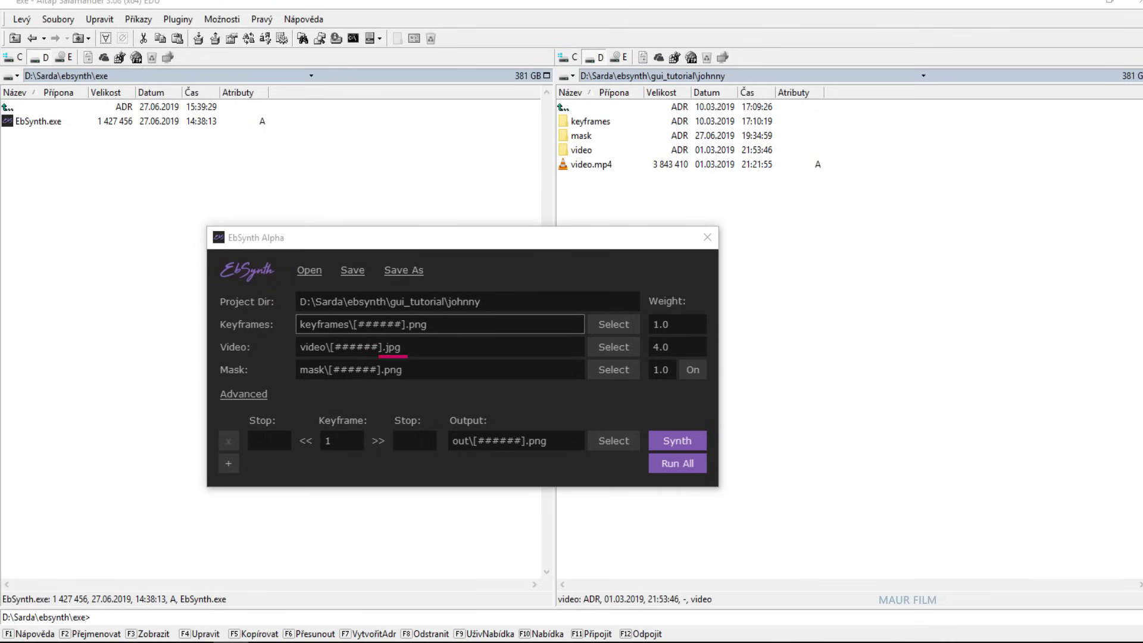
left_click_drag(581, 149, 433, 347)
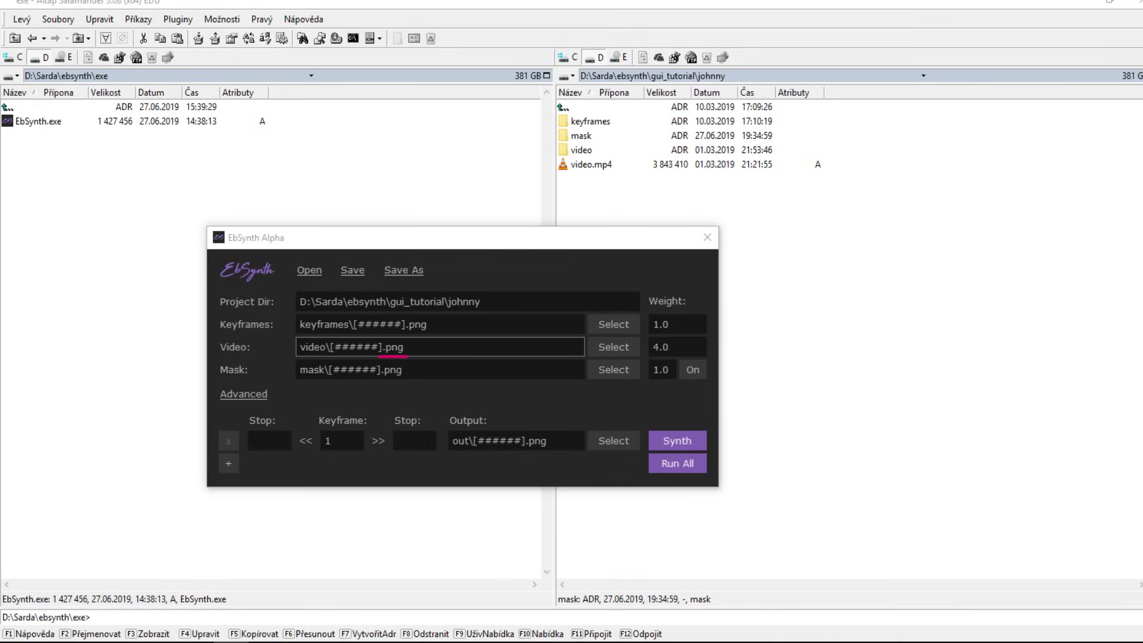
left_click_drag(581, 136, 412, 369)
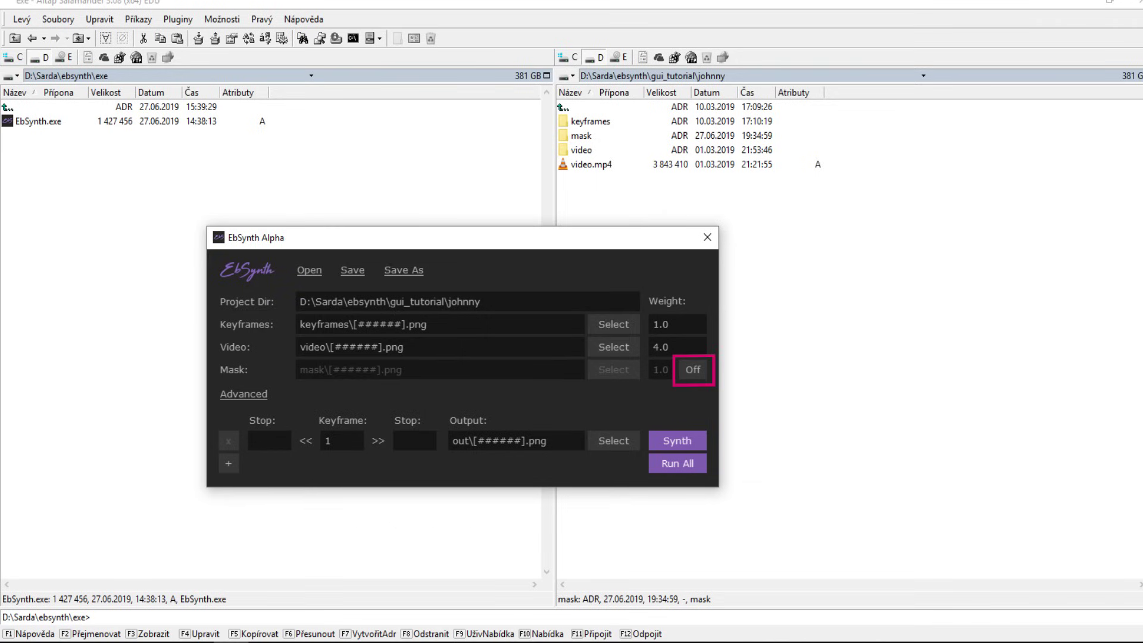
Step: Switch EbSynth's Mask toggle from Off to On
left_click(692, 369)
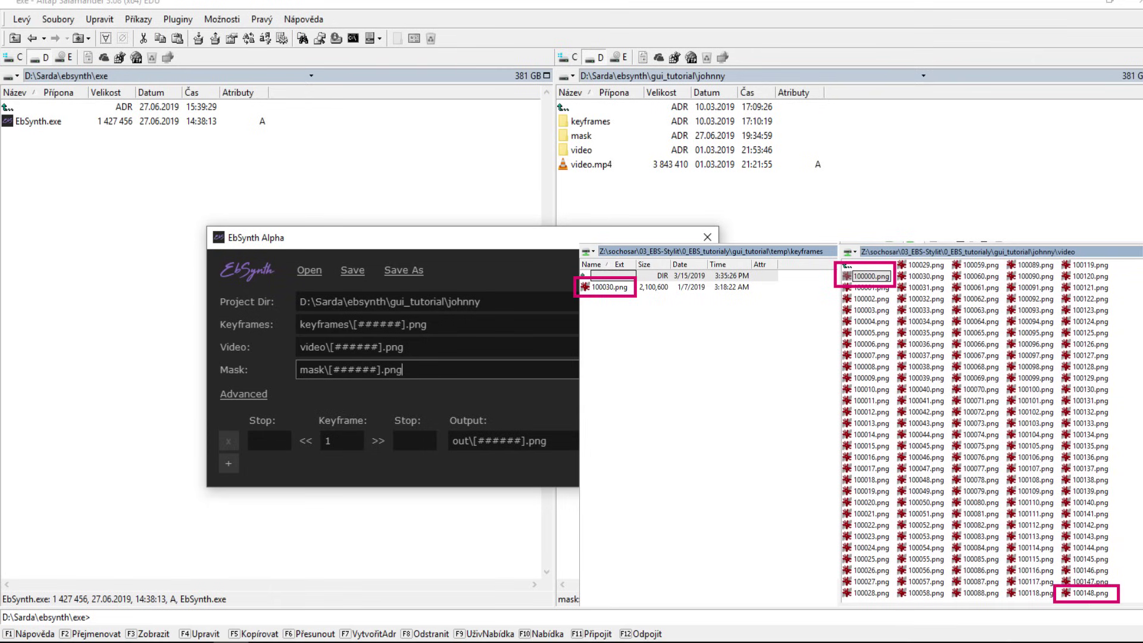
Step: Set row one to keyframe 100030, running back to frame 100000 and forward to 100148
double_click(328, 440)
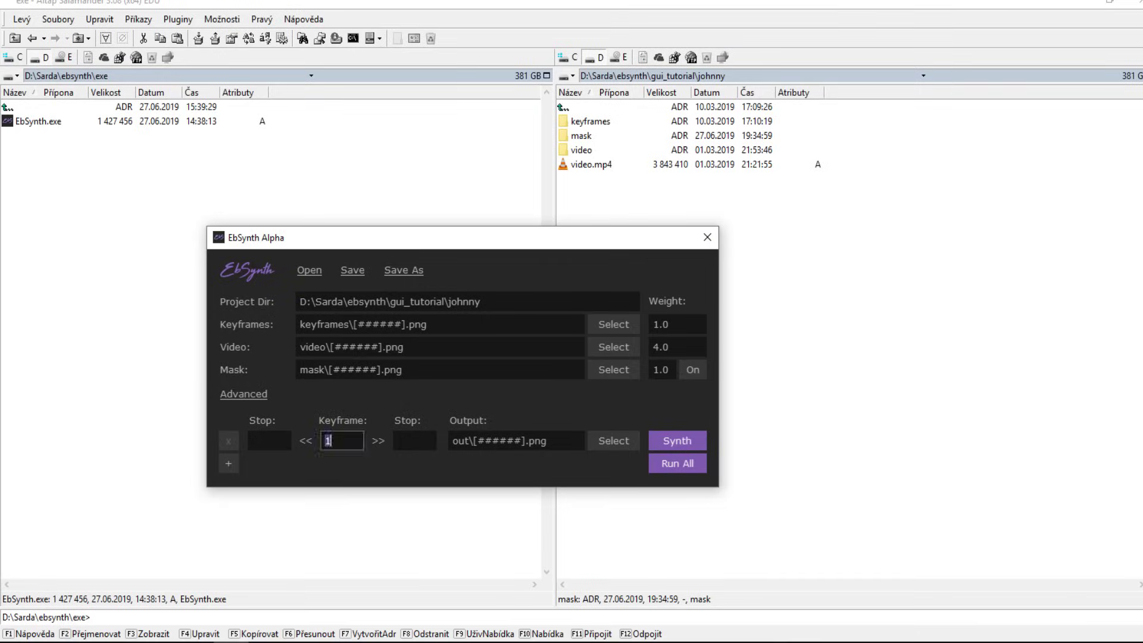
type("100030")
left_click(305, 441)
type("100000")
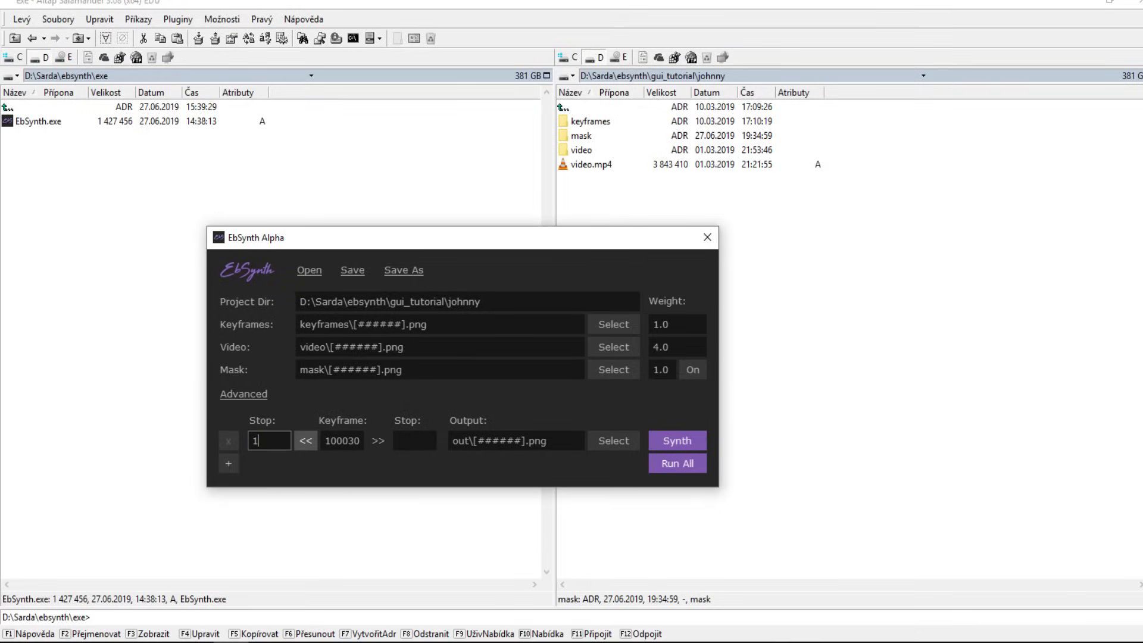
left_click(378, 440)
type("100148")
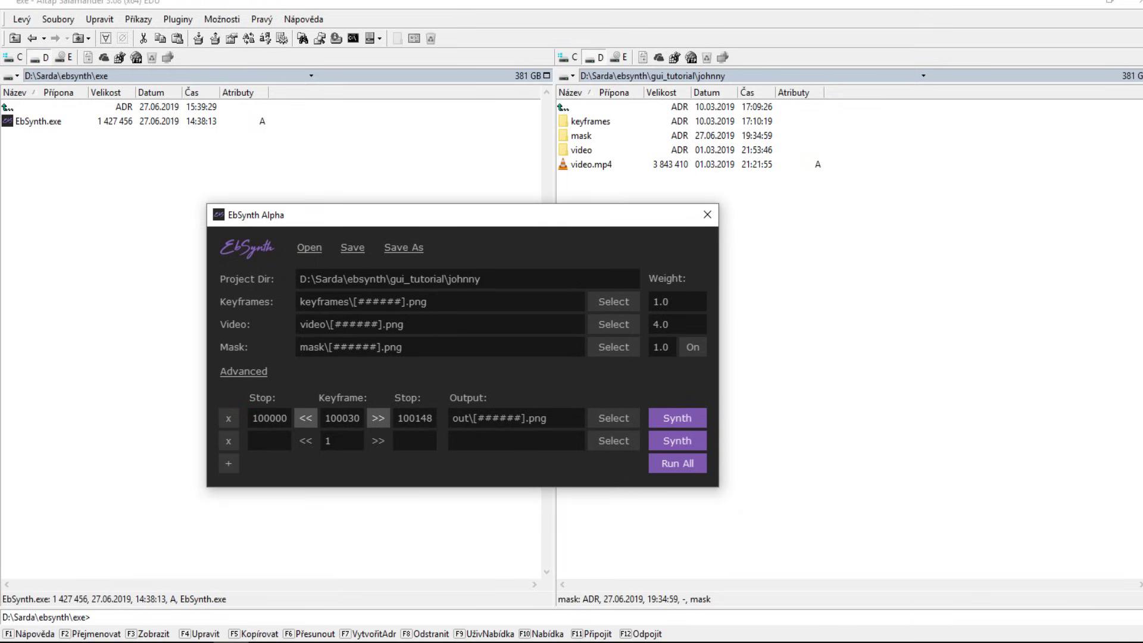
Step: Give row two keyframe 100060 with a range from 100000 to 100148
double_click(328, 440)
type("100060")
left_click(269, 440)
type("100000")
left_click(414, 441)
type("100148")
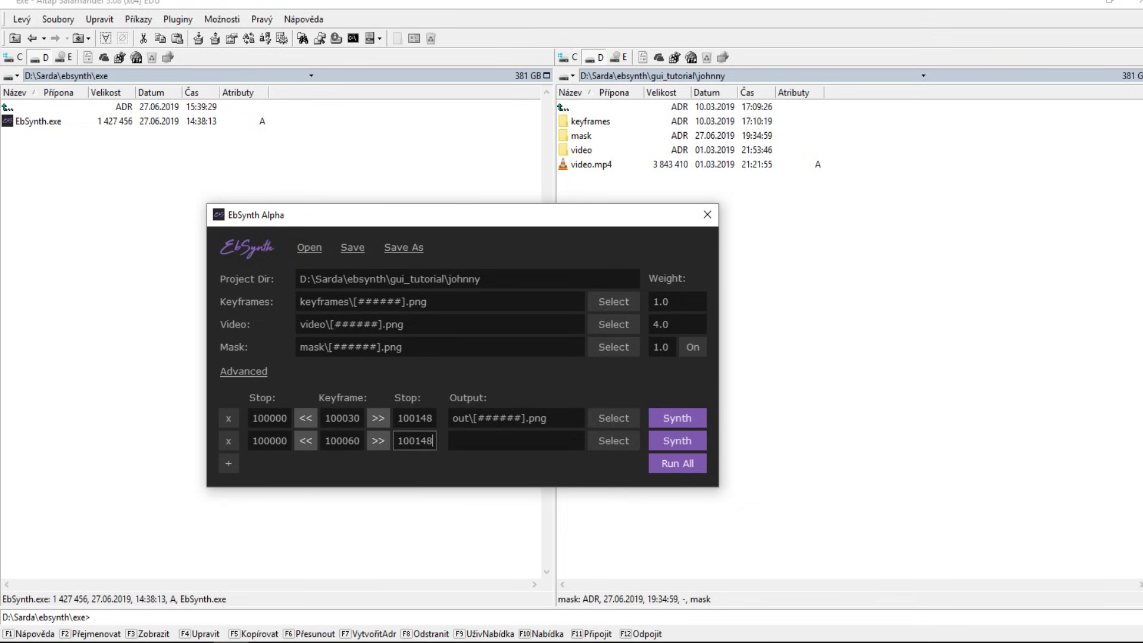
Step: Set row two's output to out-100060\[######].png and rename row one's output to out-100030
key("Tab")
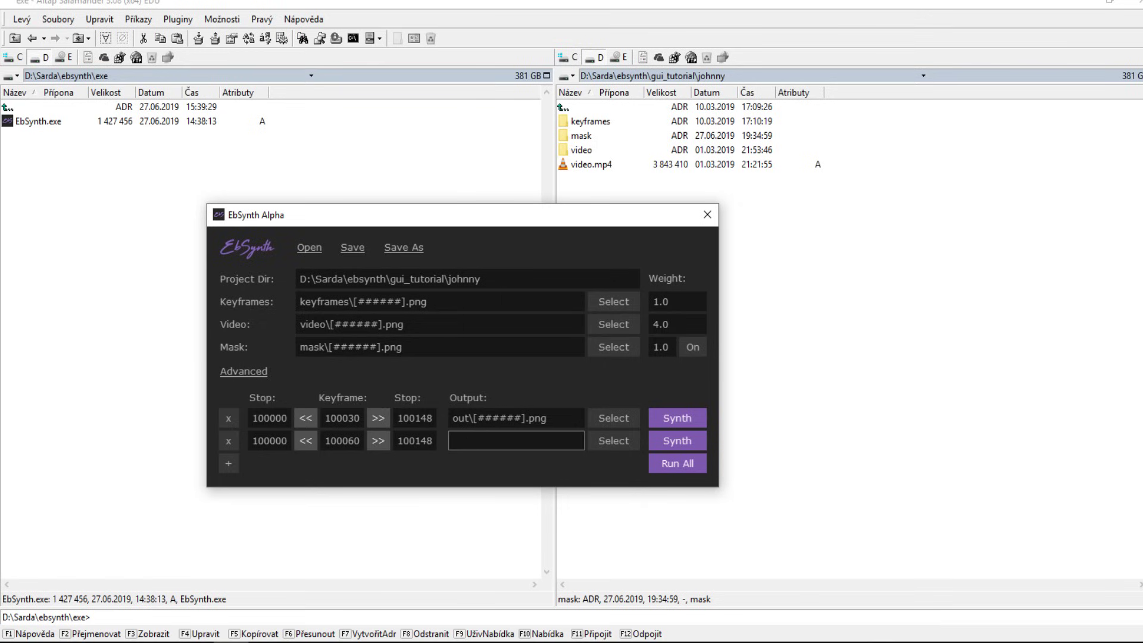
type("out-100060\\")
type("[]")
type("######].png")
left_click(468, 418)
type("-10003")
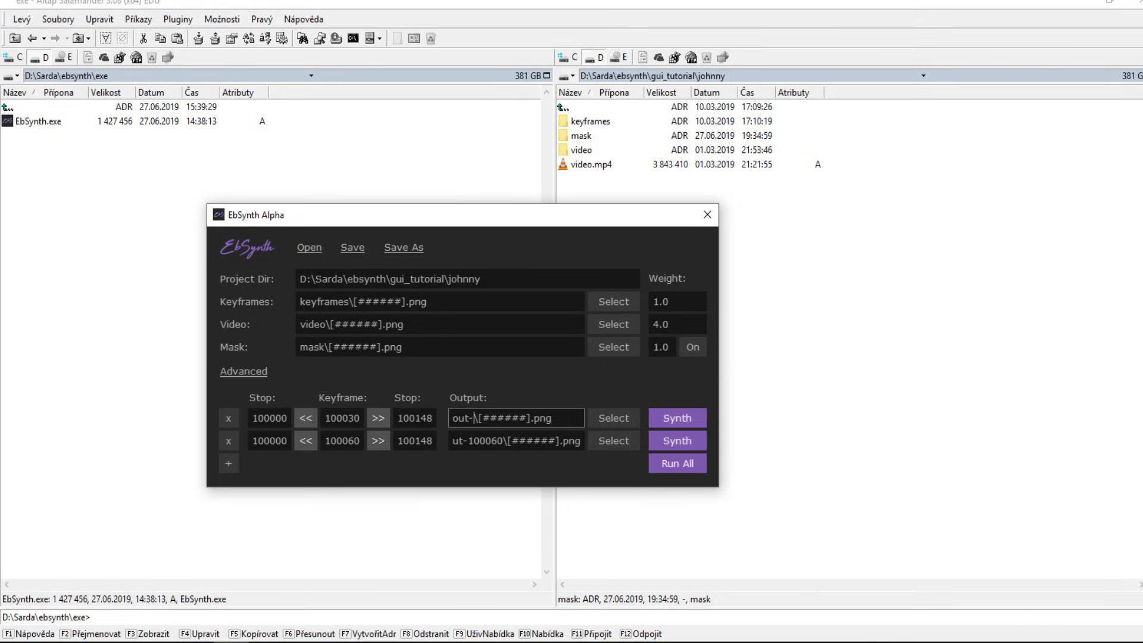
type("0")
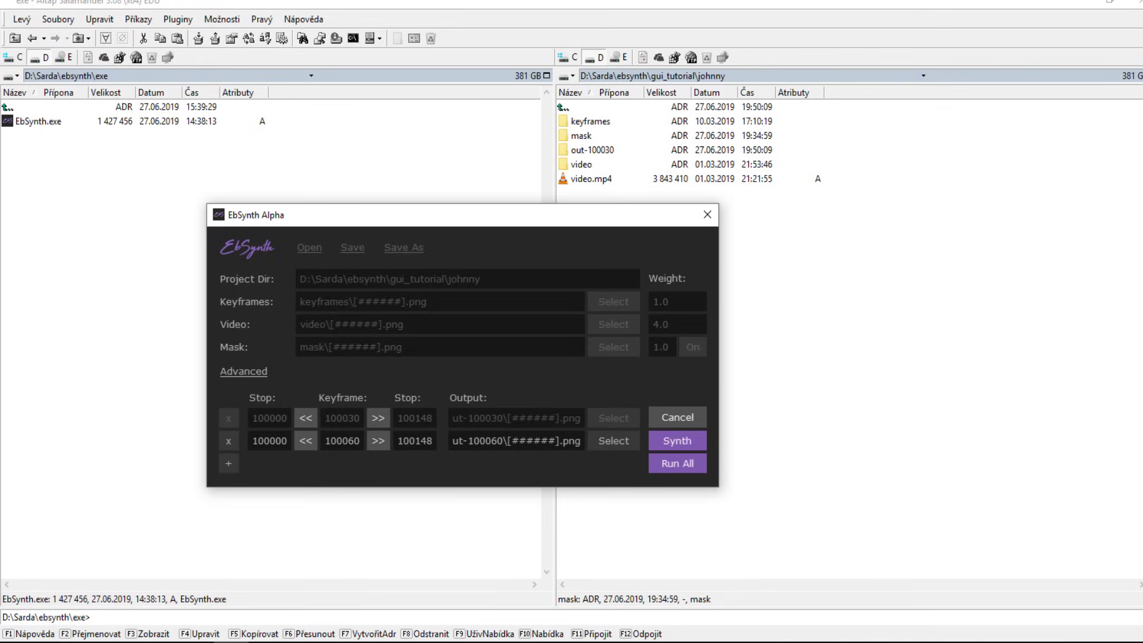
Step: Open the out-100030 folder in Salamander and browse the rendered PNG frames in IrfanView
left_click(592, 150)
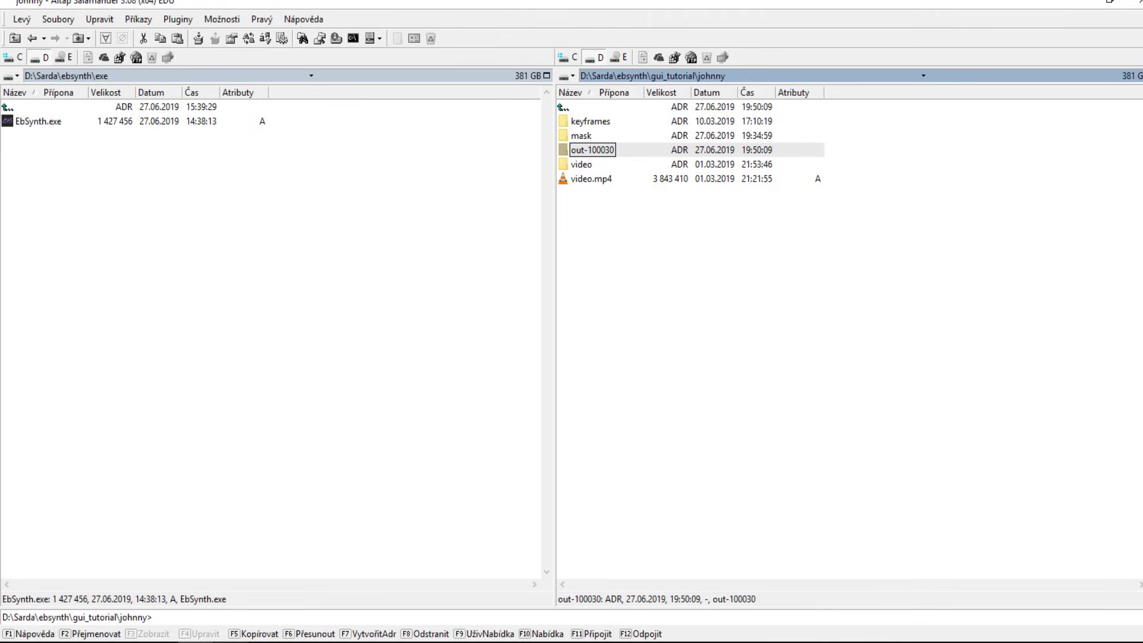
key("Return")
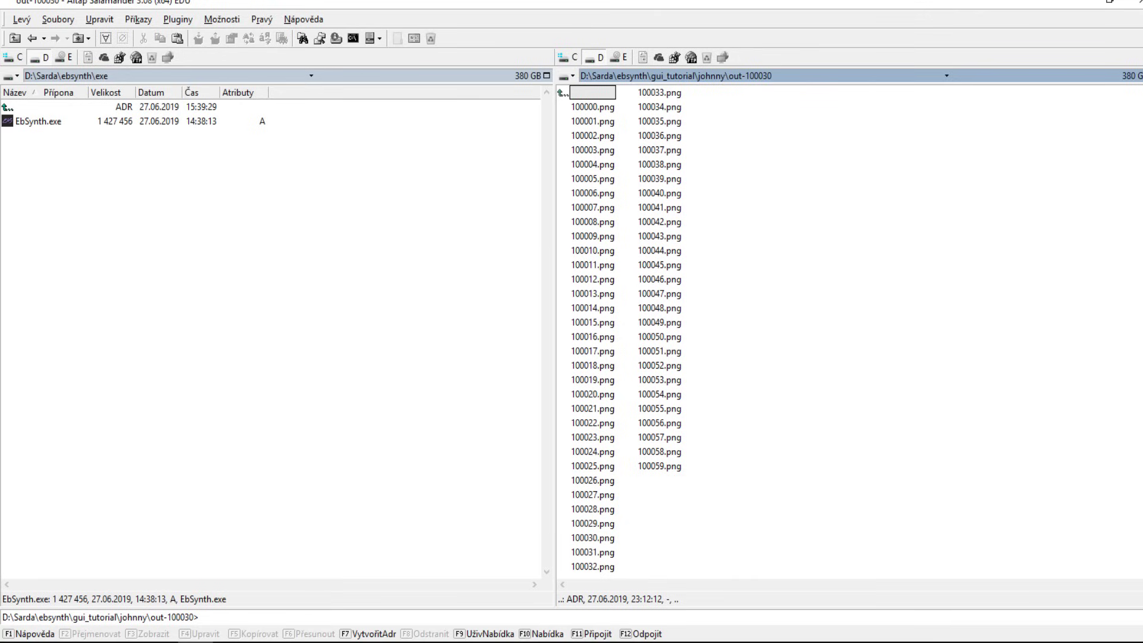
key("Down")
key("Return")
key("Right")
key("Right")
key("Right")
key("Right")
key("Right")
key("Right")
key("Right")
key("Right")
key("Right")
key("Right")
key("Right")
key("Right")
key("Right")
key("Right")
key("Right")
key("Right")
key("Right")
key("Right")
key("Right")
key("Right")
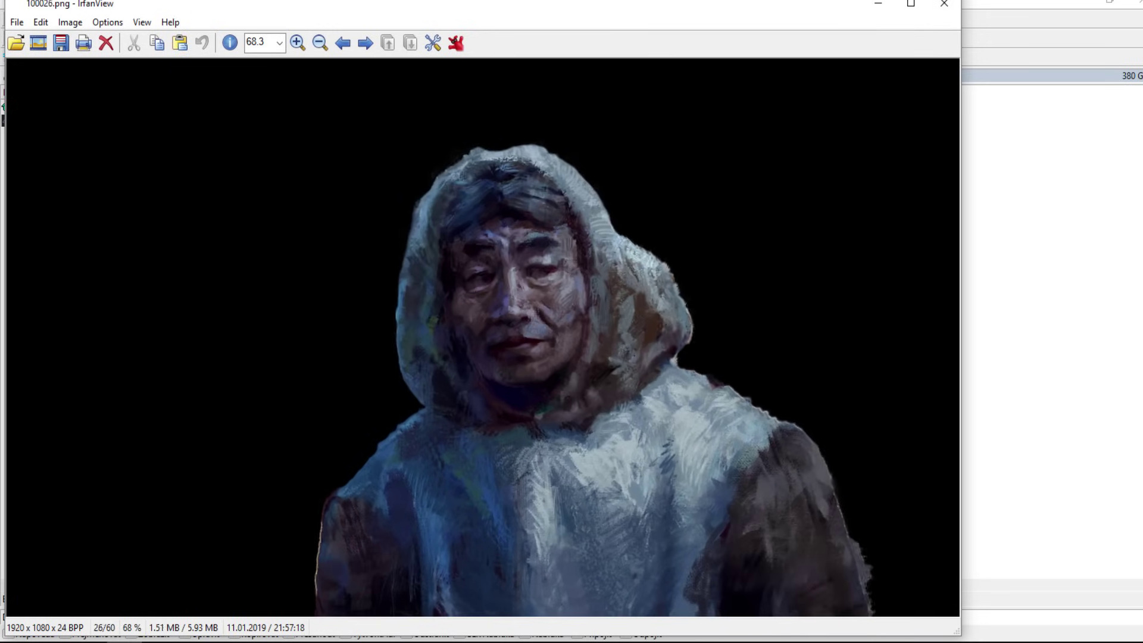
Step: Step through the remaining out-100030 stylized frames until IrfanView wraps back to 100000.png
key("Right")
key("Right")
key("Right")
key("Right")
key("Right")
key("Right")
key("Right")
key("Right")
key("Right")
key("Right")
key("Right")
key("Right")
key("Right")
key("Right")
key("Right")
key("Right")
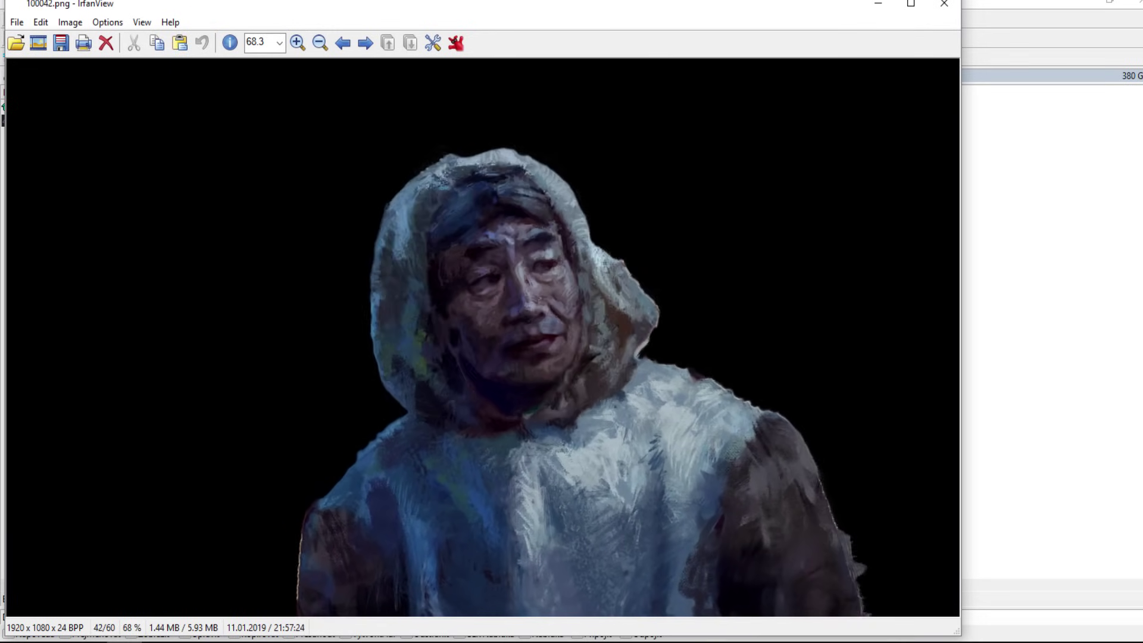
key("Right")
key("Right")
key("Right")
key("Right")
key("Right")
key("Right")
key("Right")
key("Right")
key("Right")
key("Right")
key("Right")
key("Right")
key("Right")
key("Right")
key("Right")
key("Right")
key("Right")
key("Right")
key("Right")
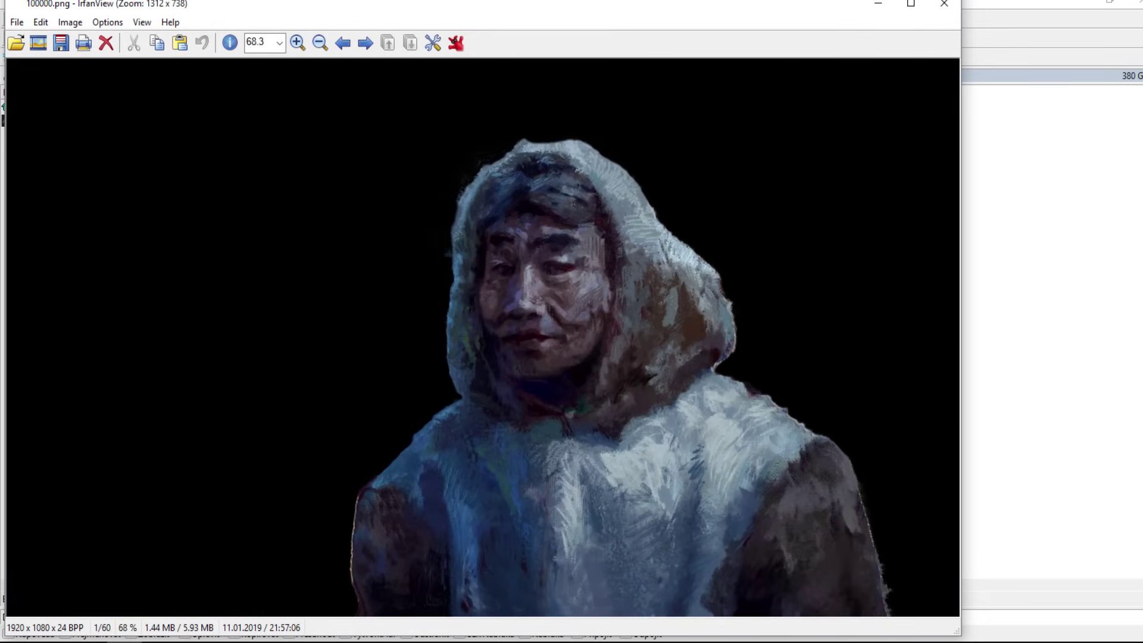